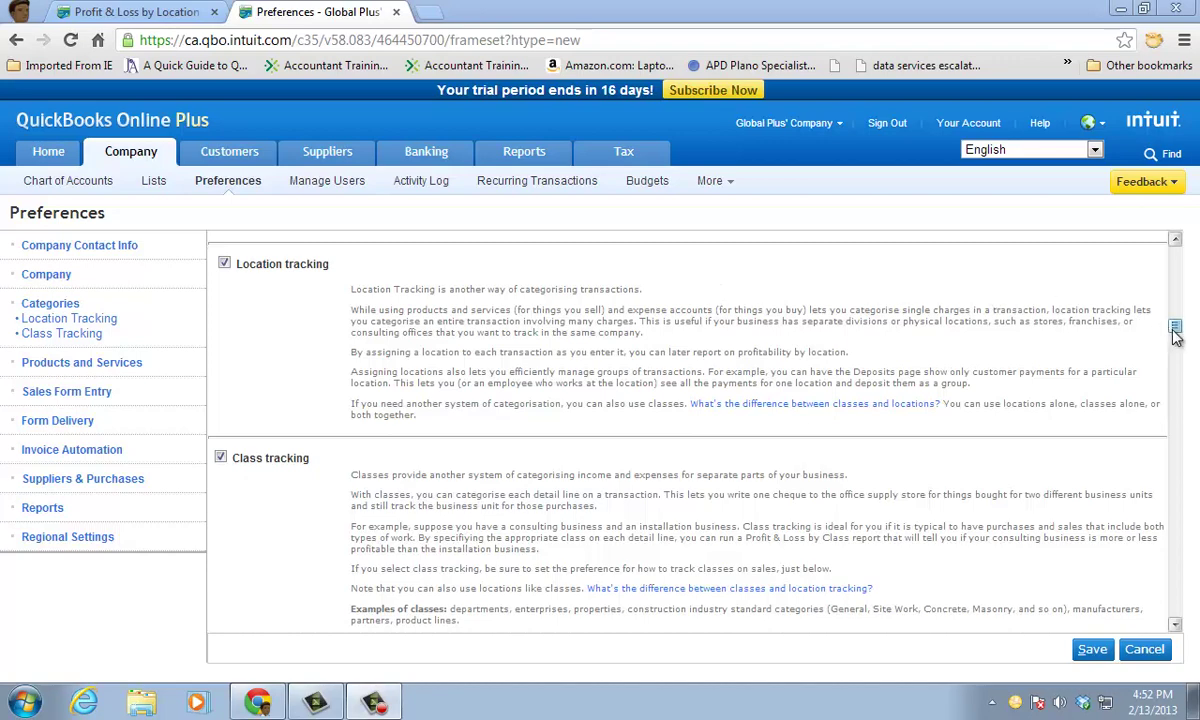
{"action": "mouse_move", "coordinate": [1176, 336]}
{"action": "left_mouse_down"}
{"action": "mouse_move", "coordinate": [1176, 353]}
{"action": "mouse_move", "coordinate": [1176, 341]}
{"action": "left_mouse_up"}
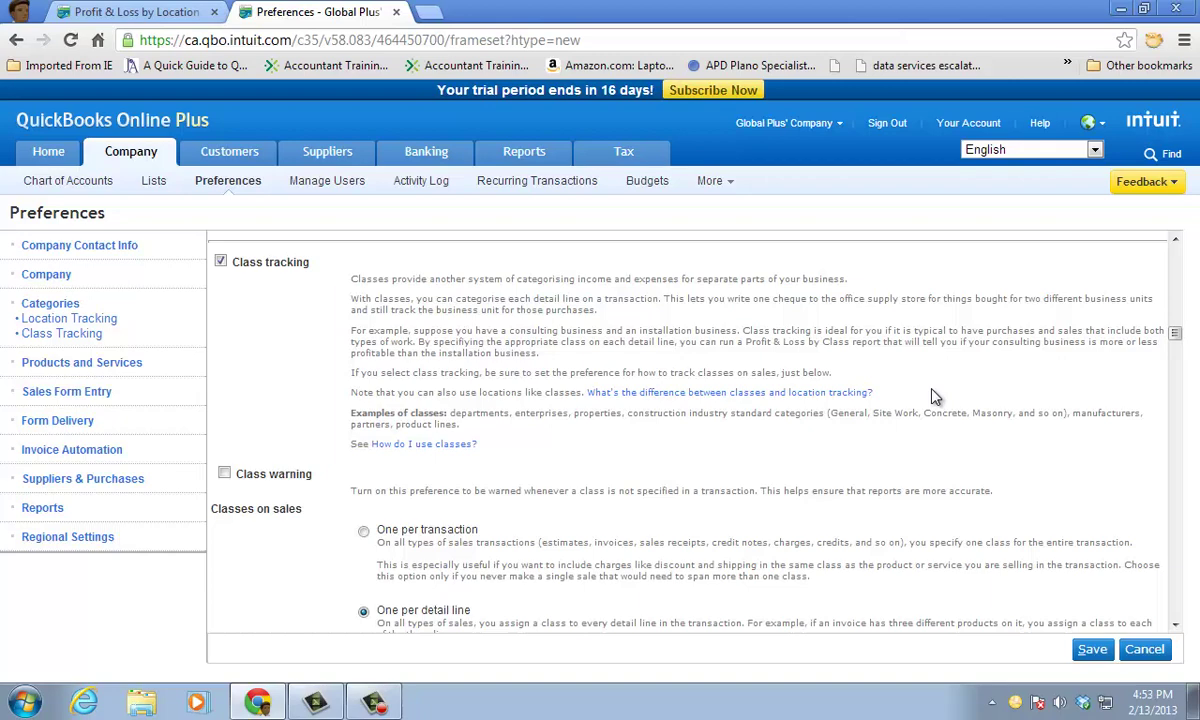
{"action": "scroll", "coordinate": [933, 396], "scroll_direction": "up", "scroll_amount": 3}
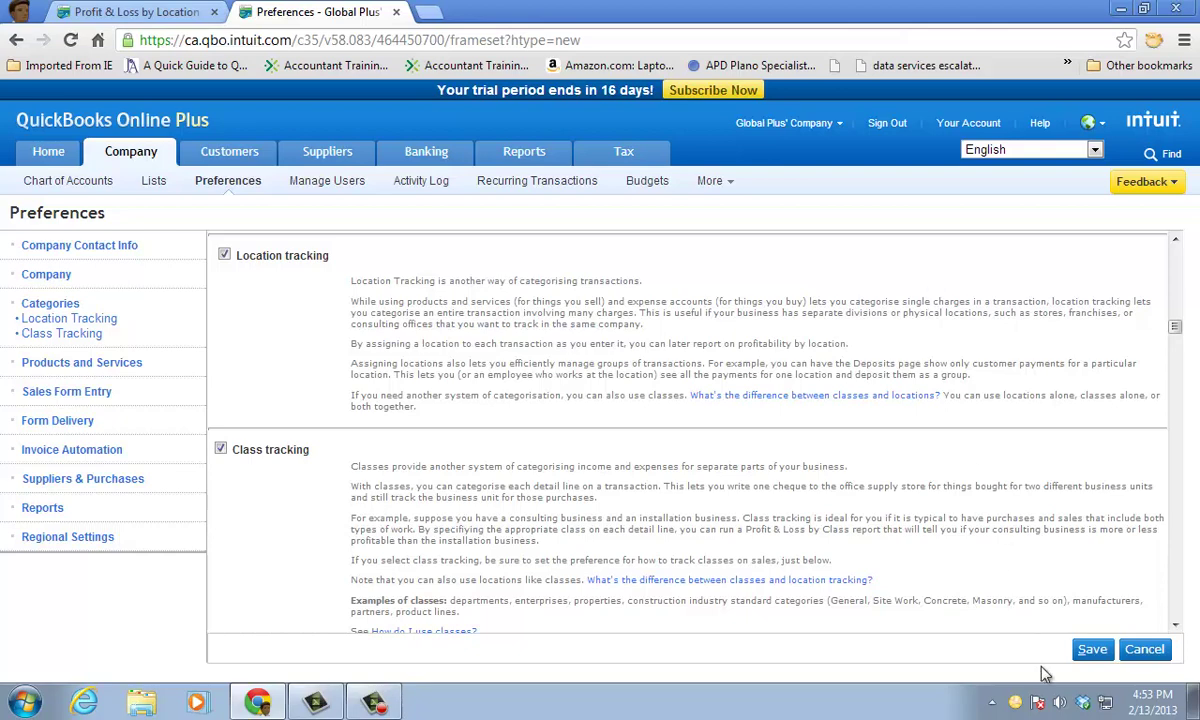
- Save class and location tracking, then view the Location List and Location 1's details without changes
{"action": "left_click", "coordinate": [1090, 648]}
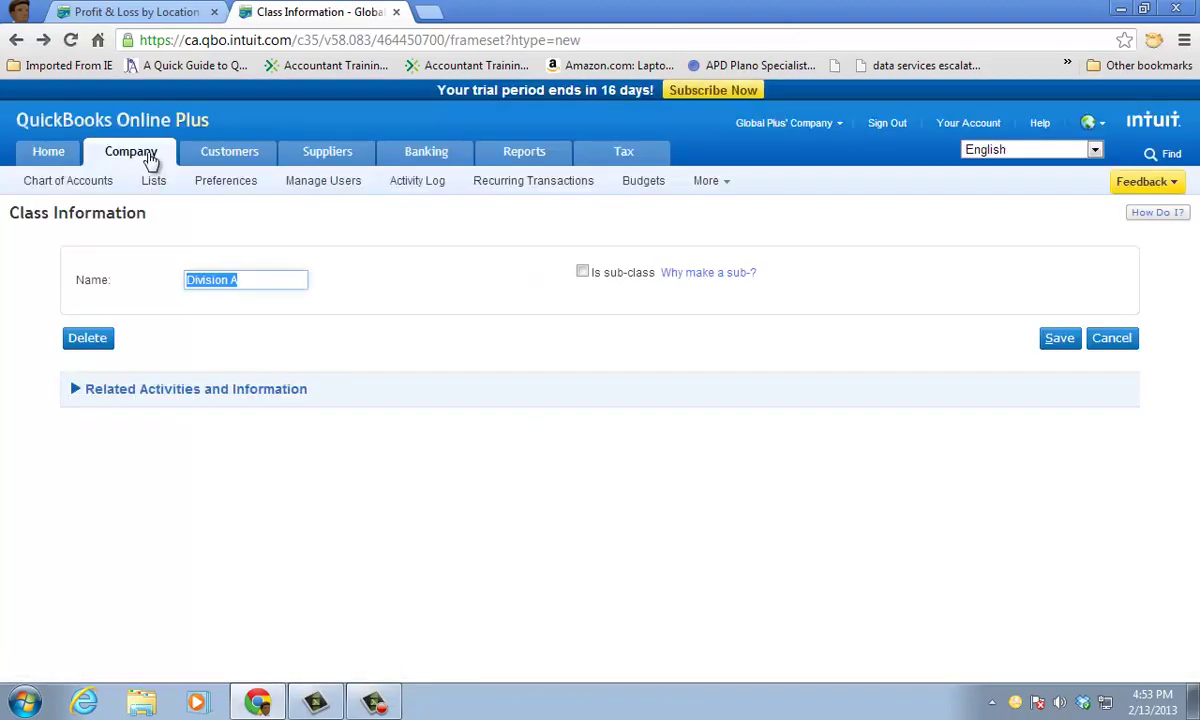
{"action": "left_click", "coordinate": [154, 181]}
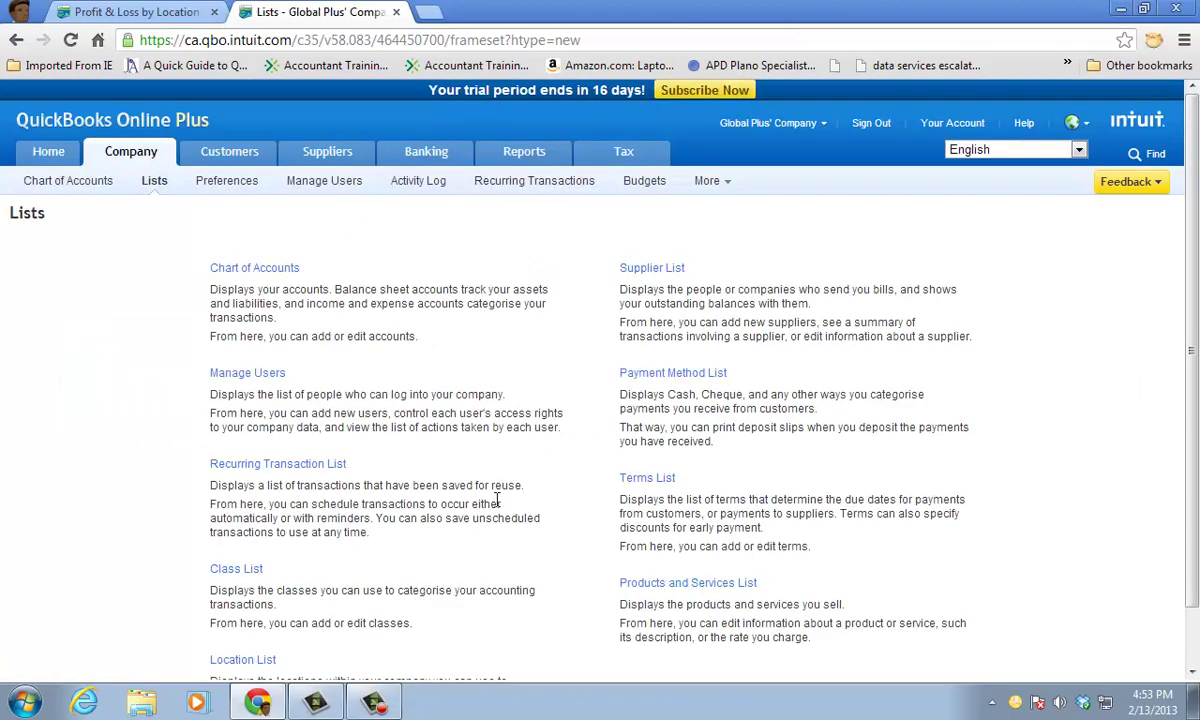
{"action": "scroll", "coordinate": [465, 468], "scroll_direction": "down", "scroll_amount": 1}
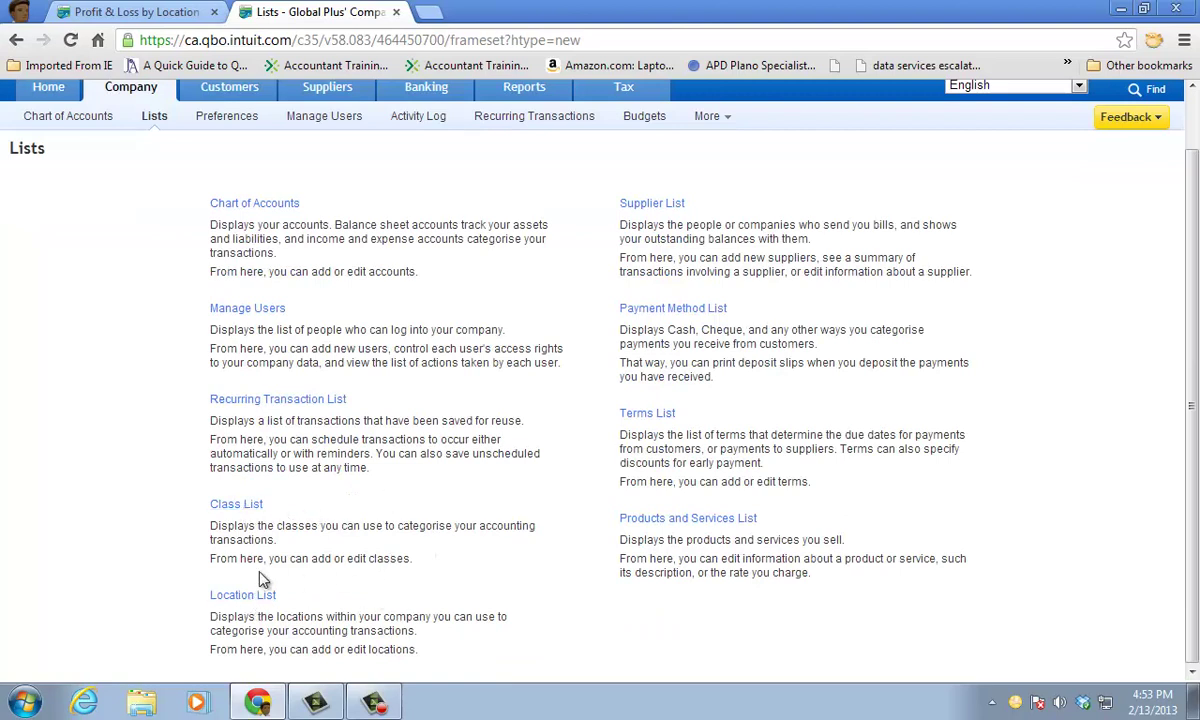
{"action": "left_click", "coordinate": [241, 597]}
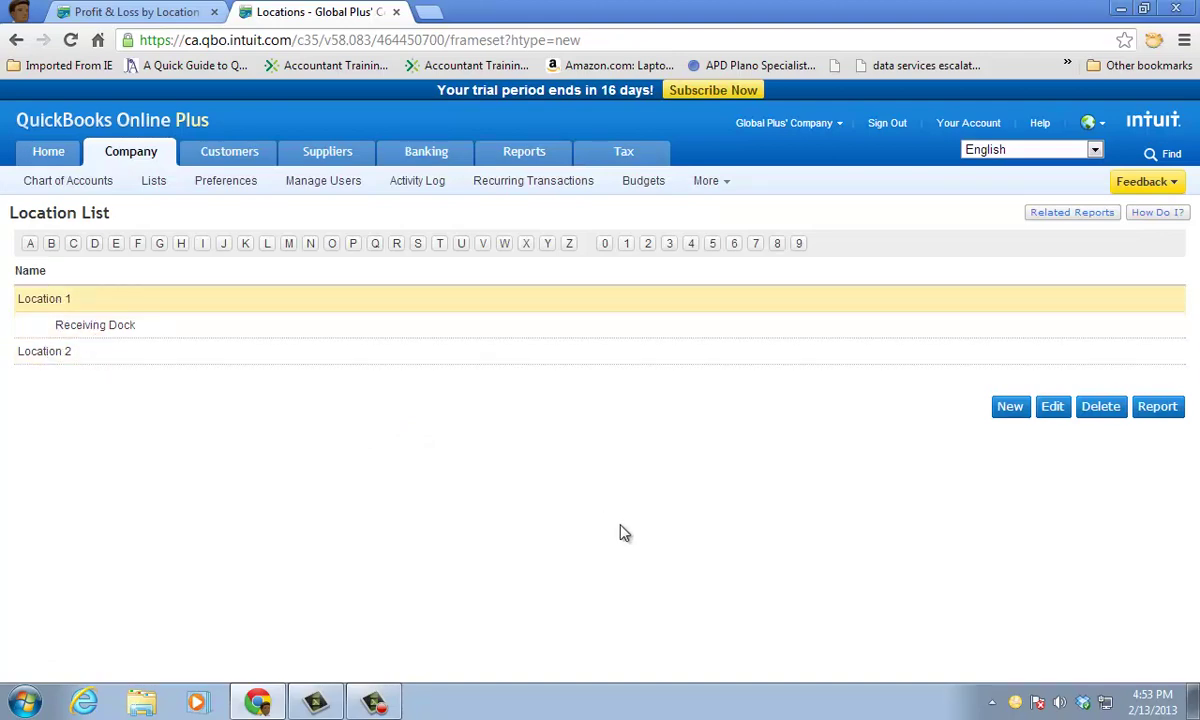
{"action": "left_click", "coordinate": [1052, 406]}
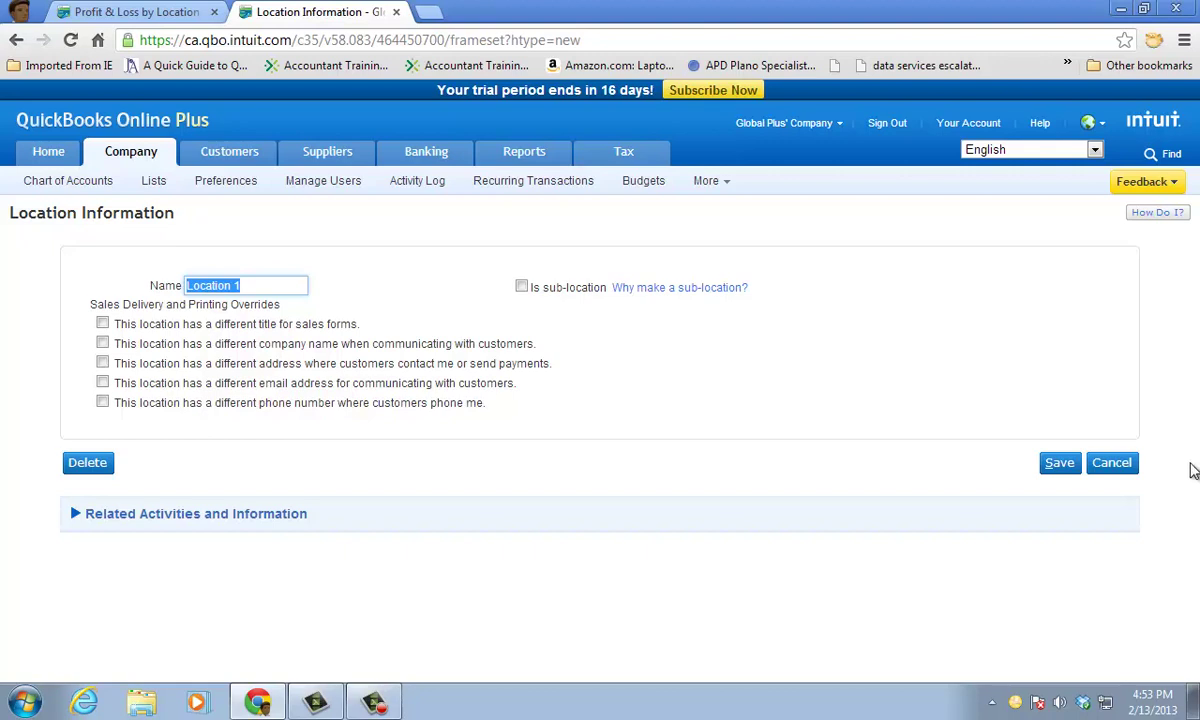
{"action": "left_click", "coordinate": [1108, 463]}
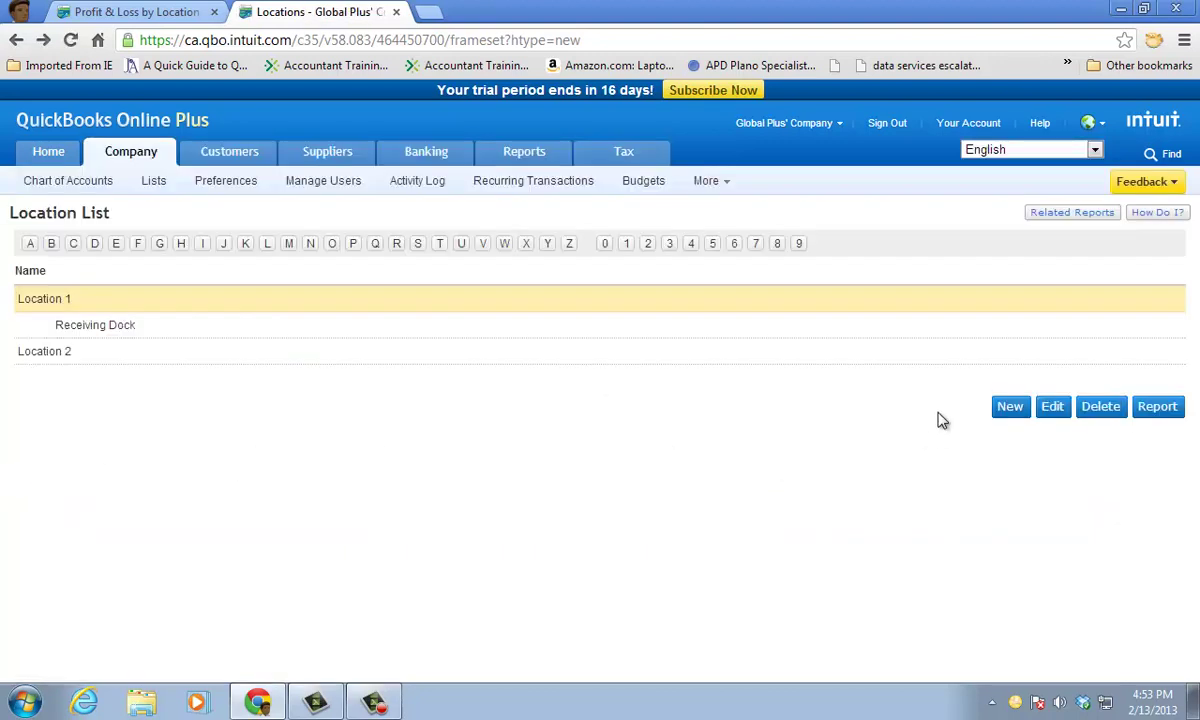
- Open the Class List and view Division A's details, cancelling without changes
{"action": "mouse_move", "coordinate": [148, 162]}
{"action": "left_click", "coordinate": [153, 184]}
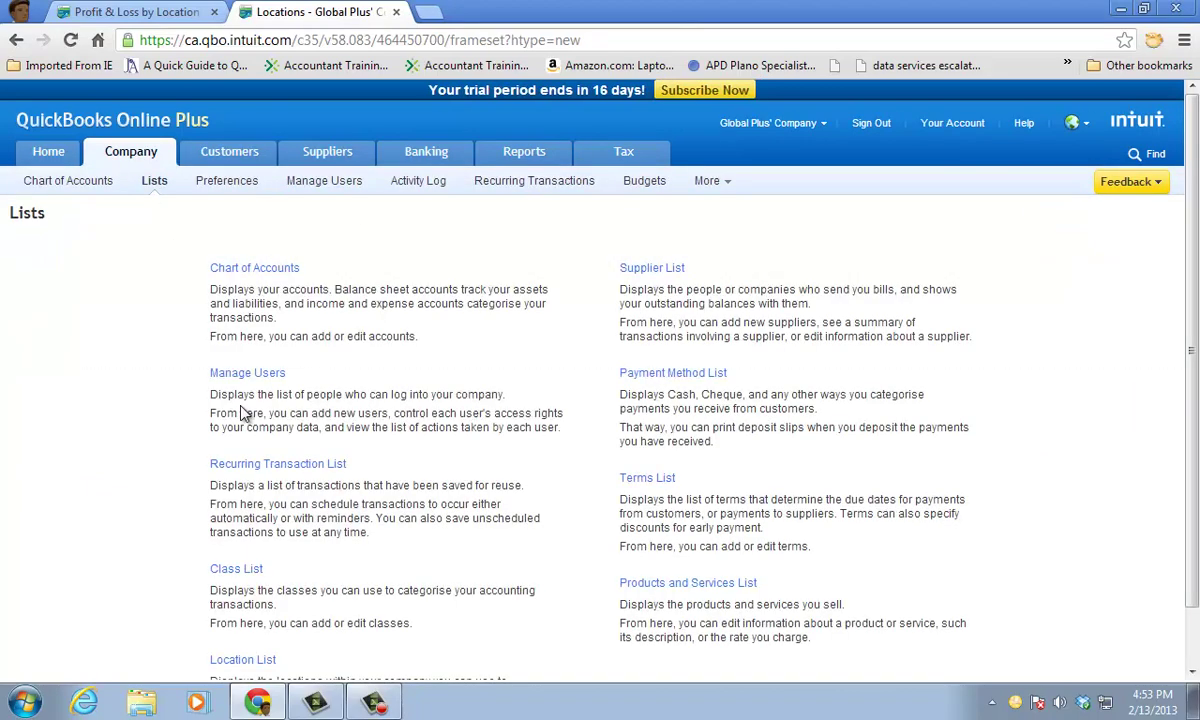
{"action": "left_click", "coordinate": [236, 569]}
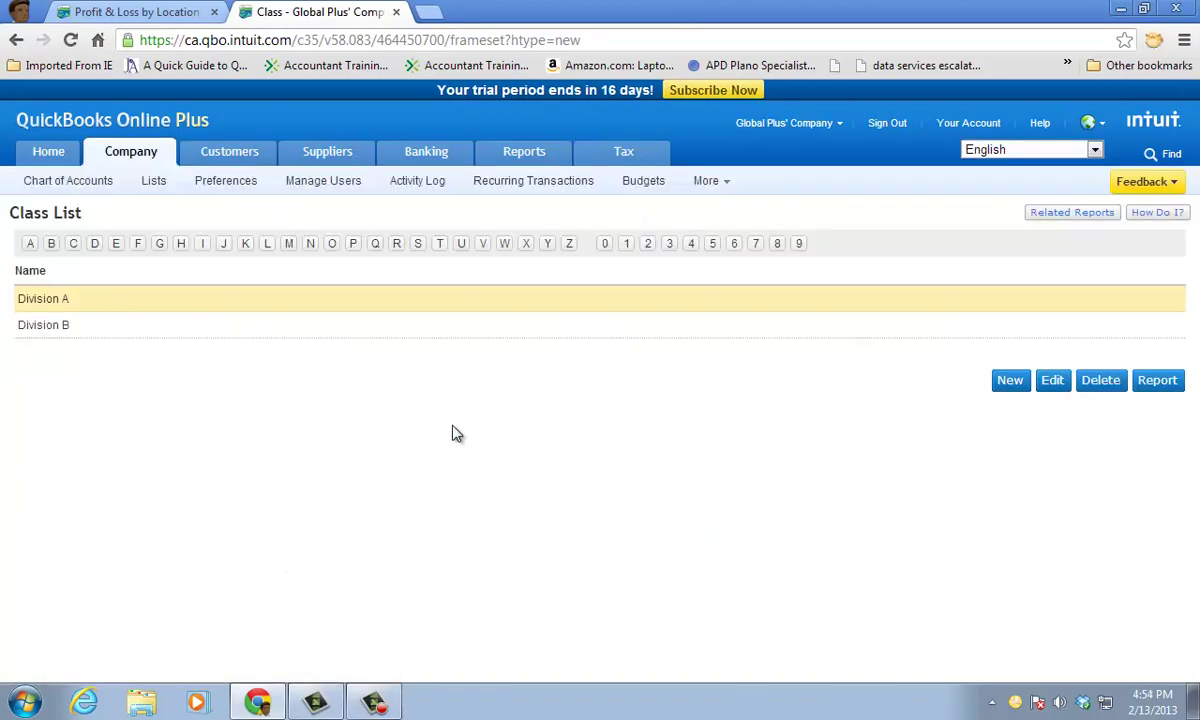
{"action": "left_click", "coordinate": [1053, 381]}
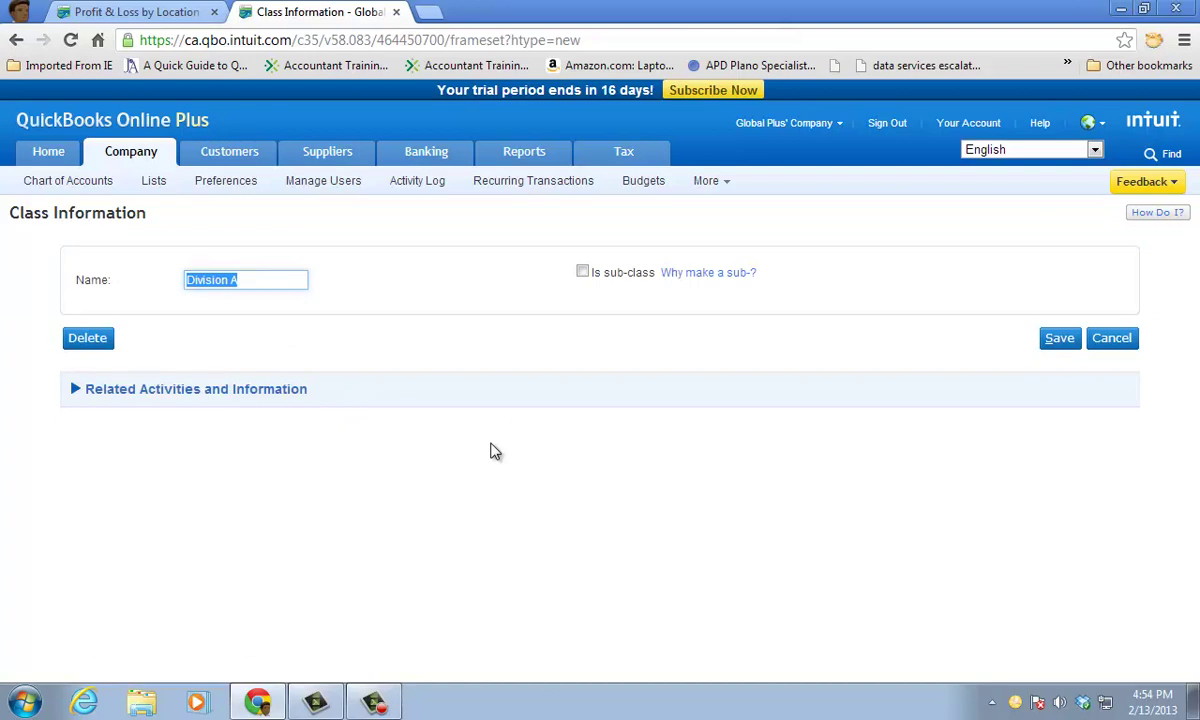
{"action": "left_click", "coordinate": [1112, 340]}
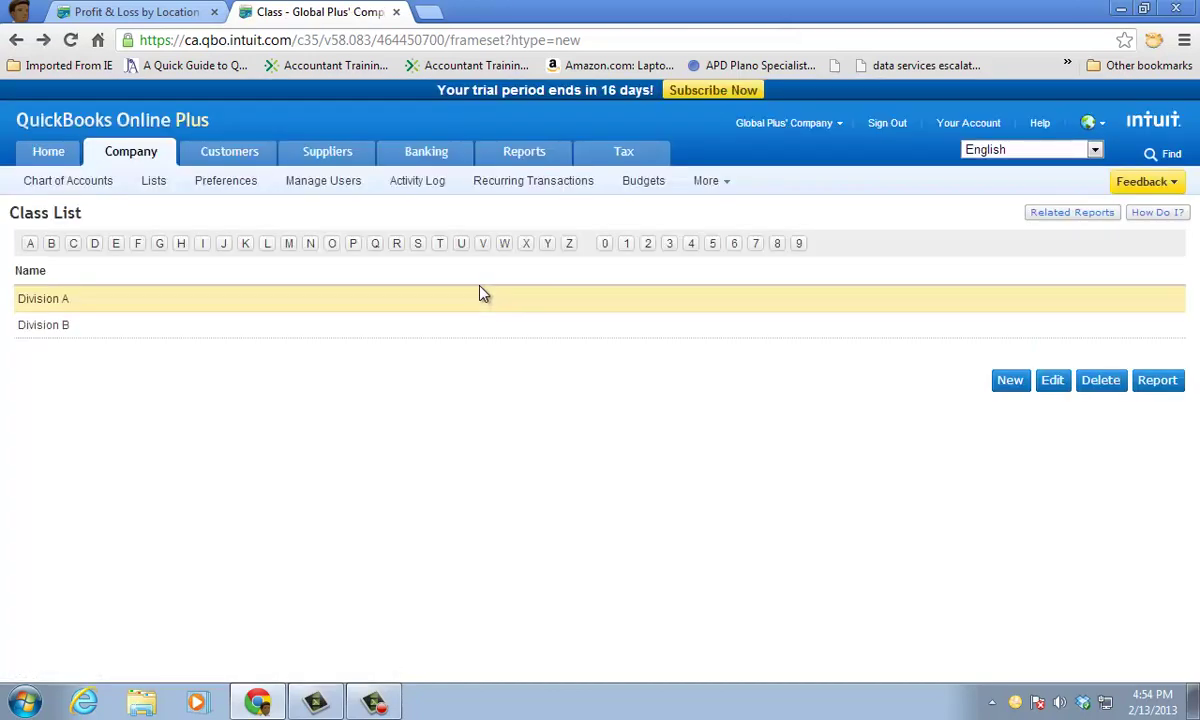
- Open the Customer Centre and scroll to review invoice 1002's Division A and B classes
{"action": "mouse_move", "coordinate": [233, 158]}
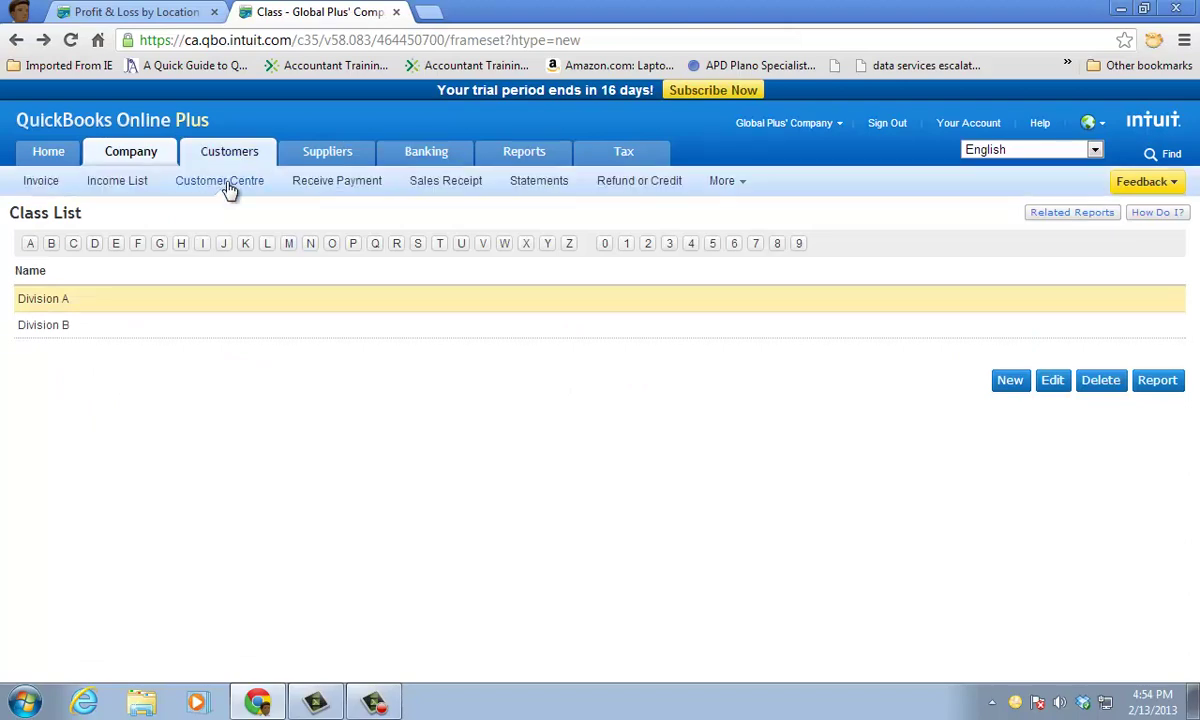
{"action": "left_click", "coordinate": [229, 190]}
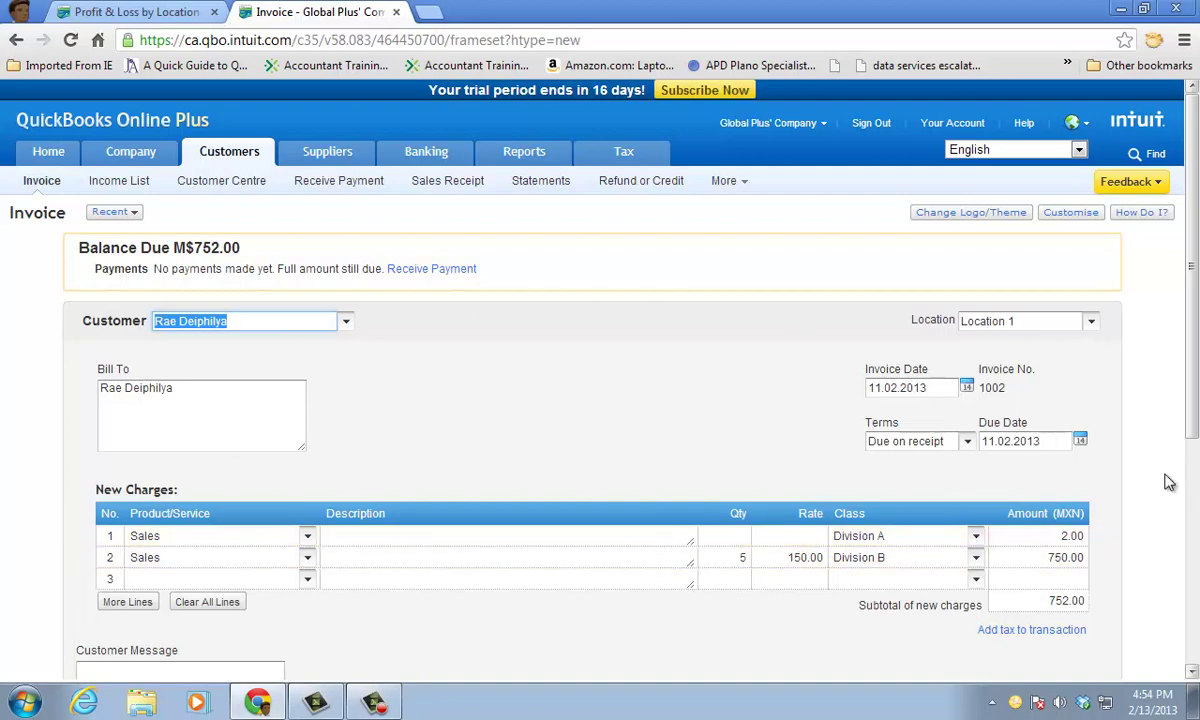
{"action": "left_click_drag", "start_coordinate": [1191, 397], "coordinate": [1196, 452]}
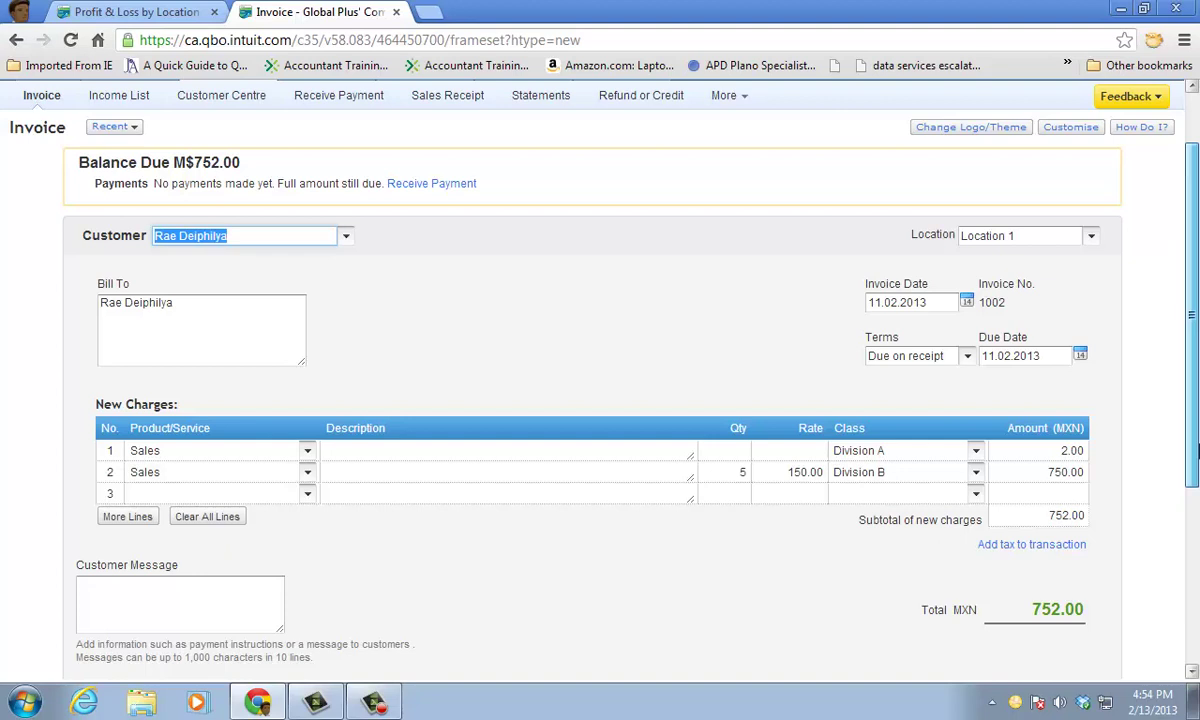
{"action": "left_click_drag", "start_coordinate": [1196, 452], "coordinate": [1196, 420]}
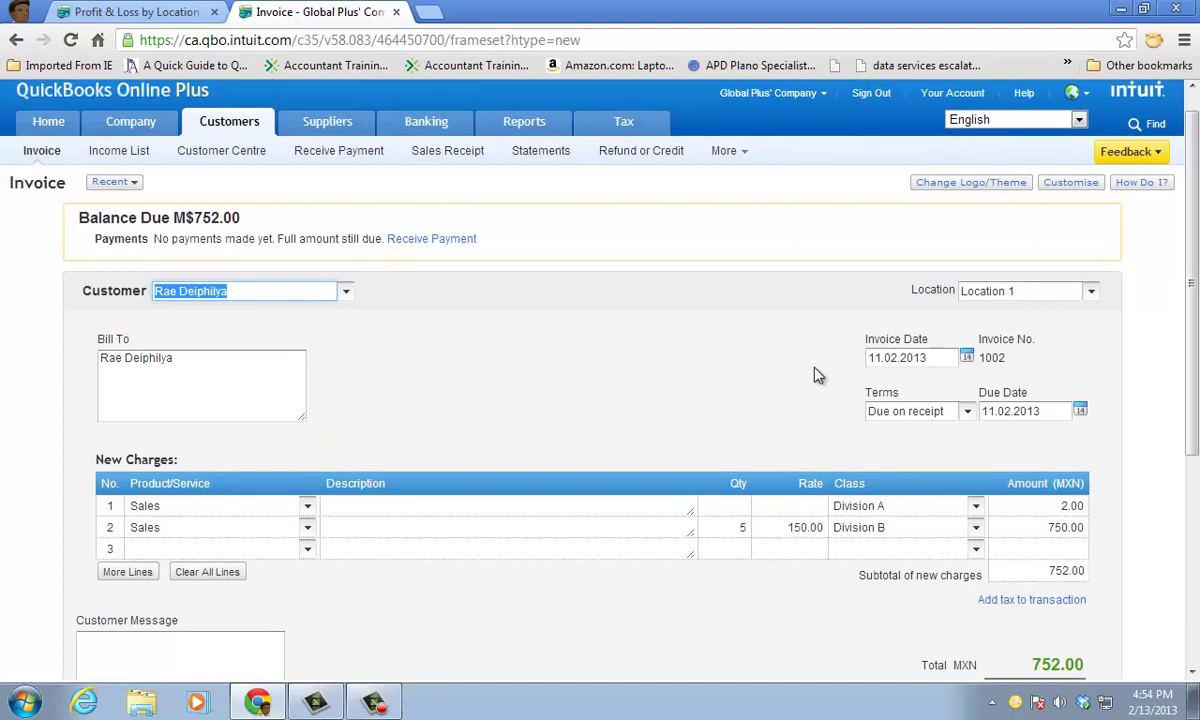
{"action": "mouse_move", "coordinate": [340, 132]}
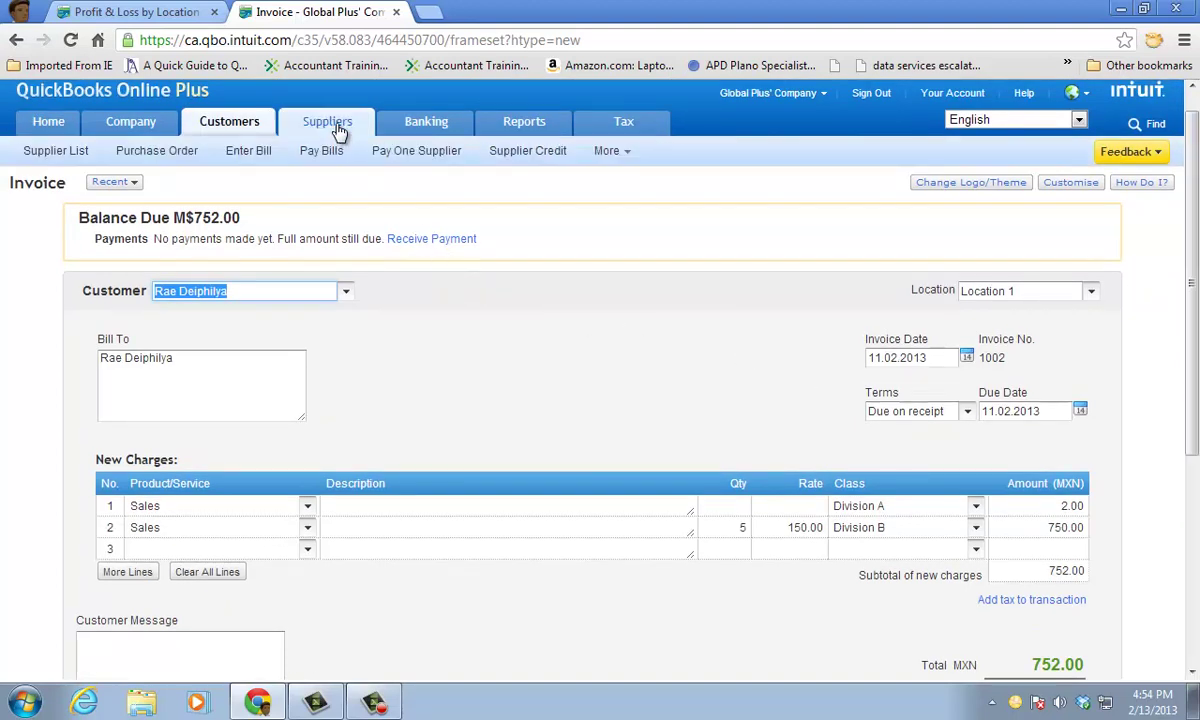
{"action": "left_click", "coordinate": [52, 150]}
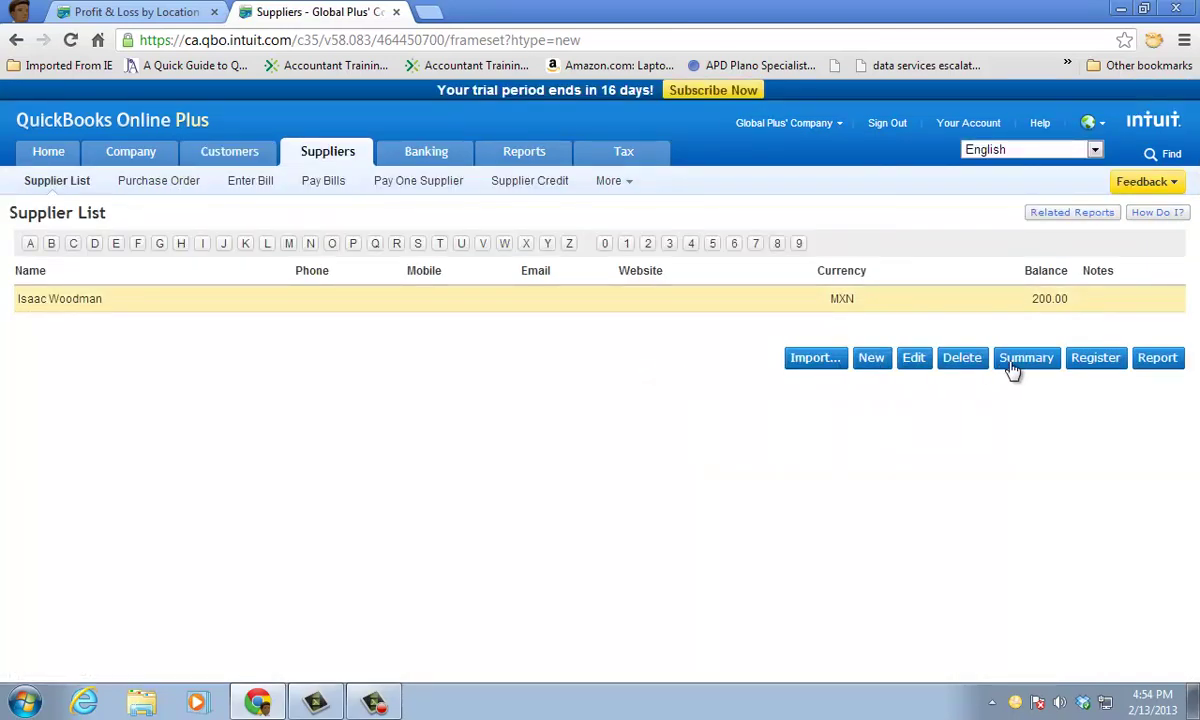
{"action": "left_click", "coordinate": [1100, 364]}
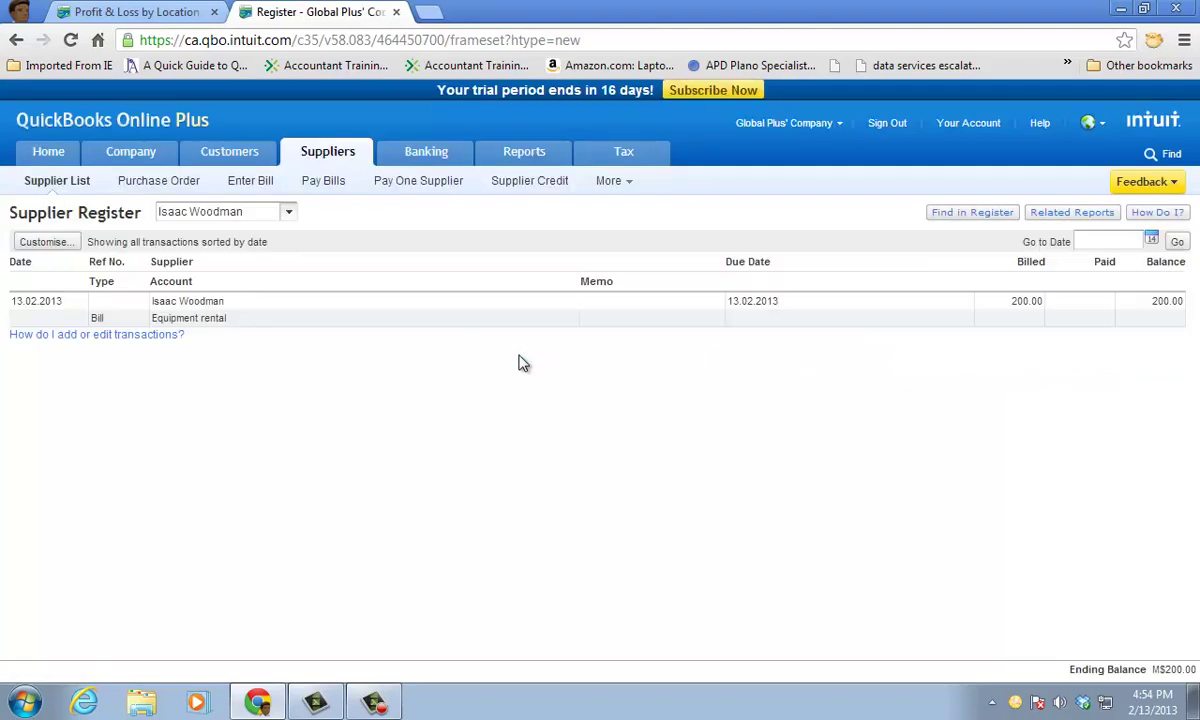
{"action": "left_click", "coordinate": [107, 310]}
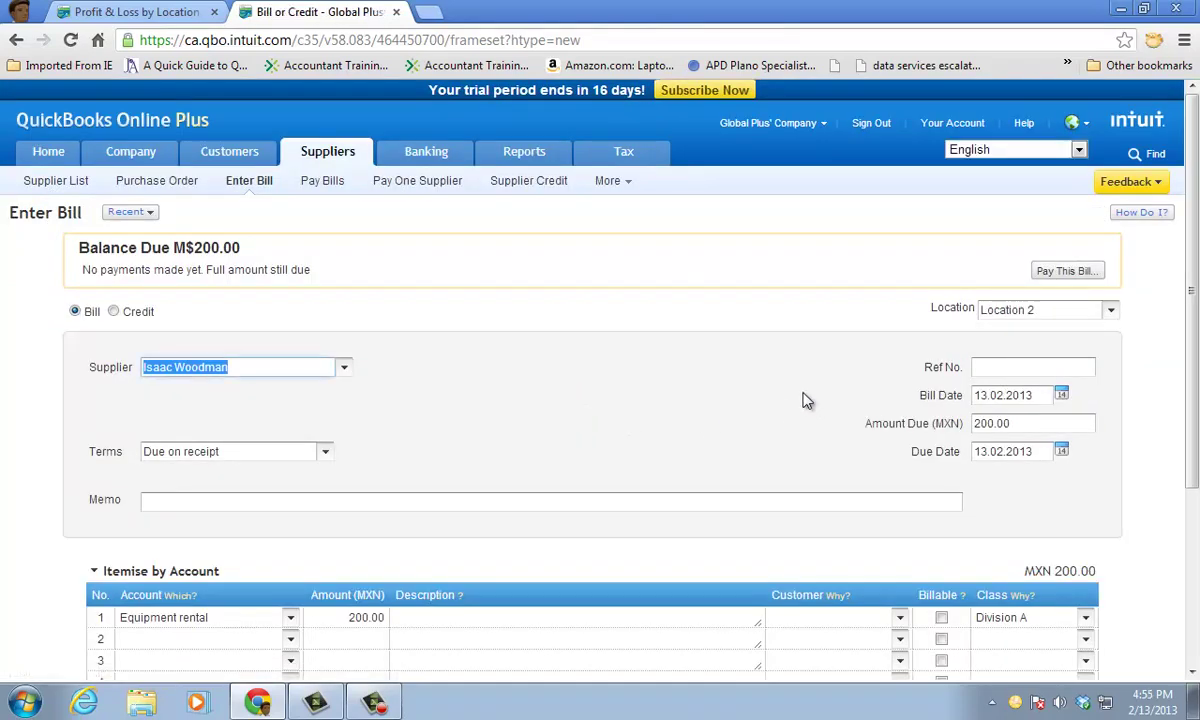
{"action": "scroll", "coordinate": [1040, 360], "scroll_direction": "down", "scroll_amount": 2}
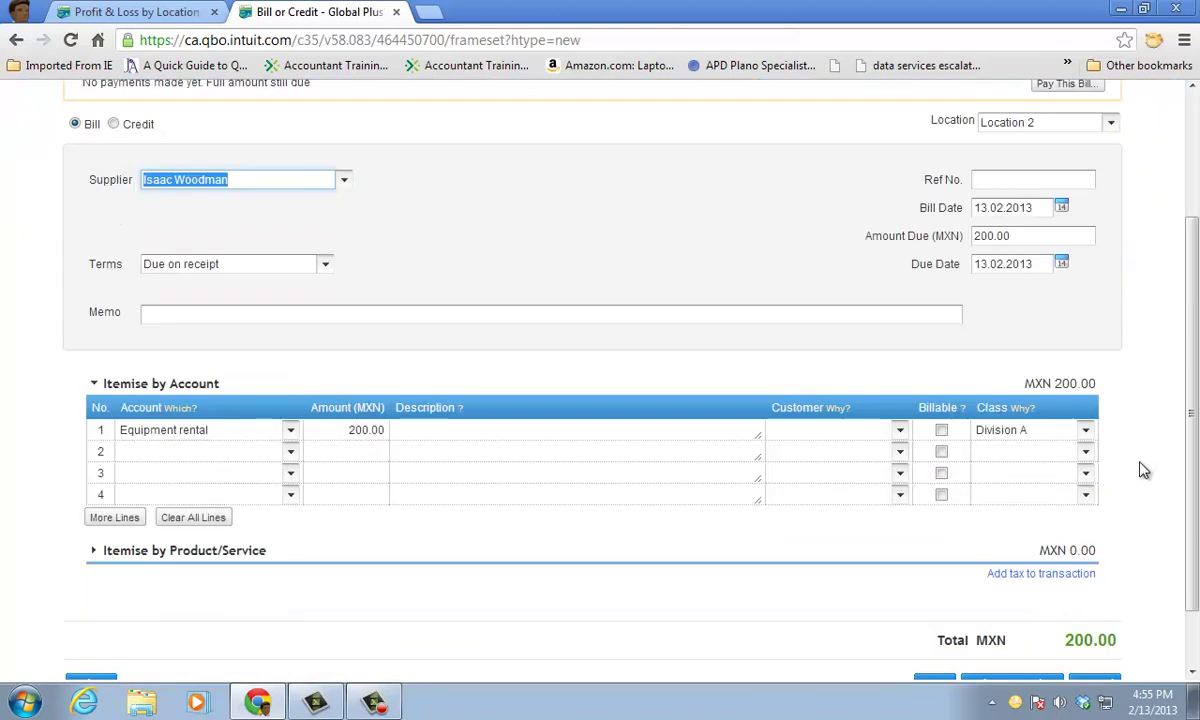
{"action": "scroll", "coordinate": [1138, 471], "scroll_direction": "up", "scroll_amount": 2}
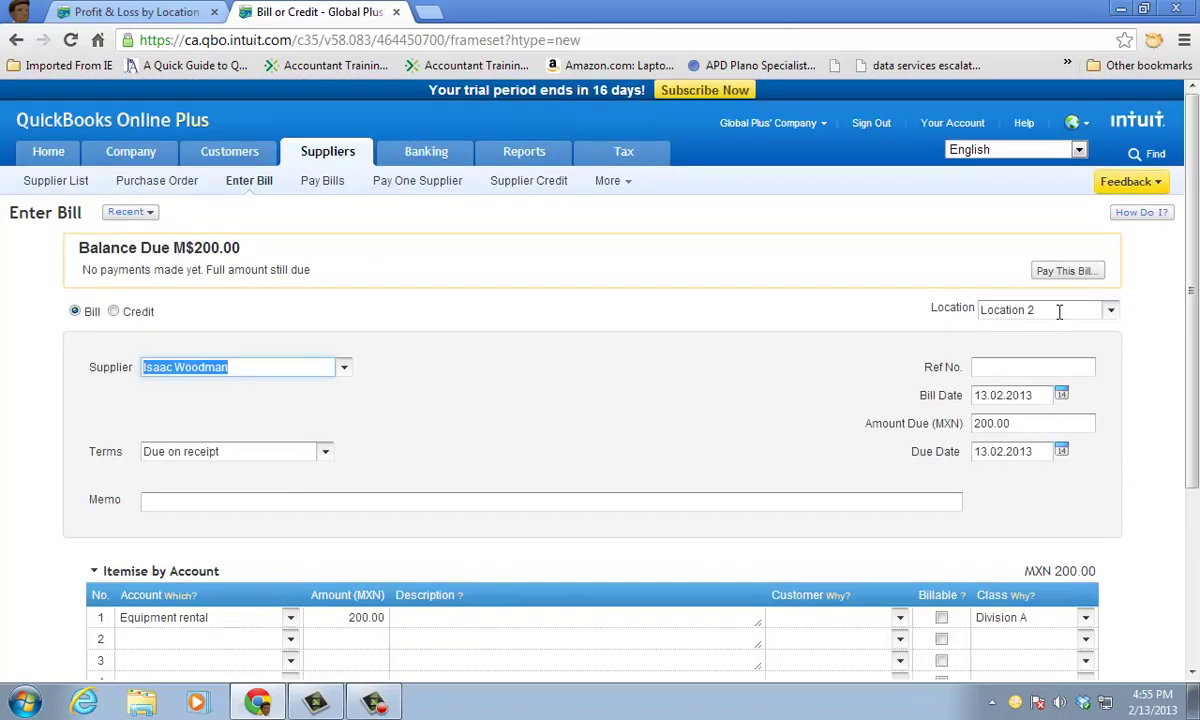
{"action": "scroll", "coordinate": [814, 423], "scroll_direction": "down", "scroll_amount": 1}
{"action": "left_click", "coordinate": [589, 528]}
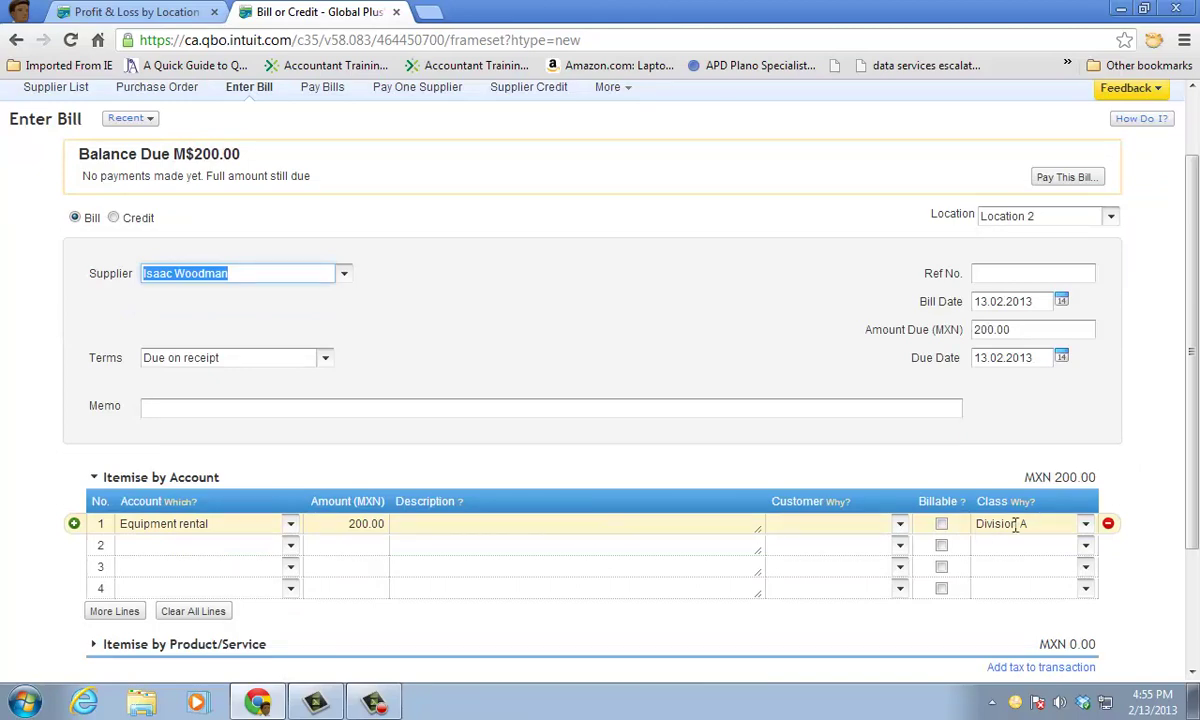
{"action": "left_click", "coordinate": [1140, 464]}
{"action": "scroll", "coordinate": [1140, 464], "scroll_direction": "up", "scroll_amount": 1}
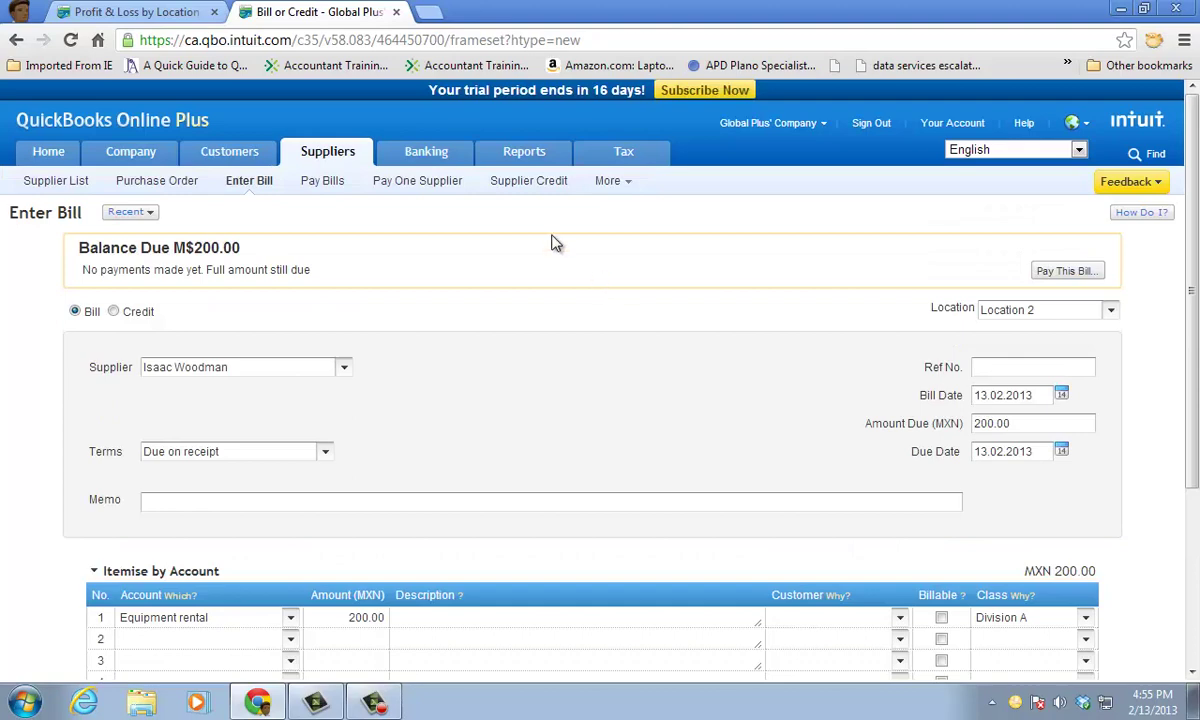
{"action": "mouse_move", "coordinate": [530, 160]}
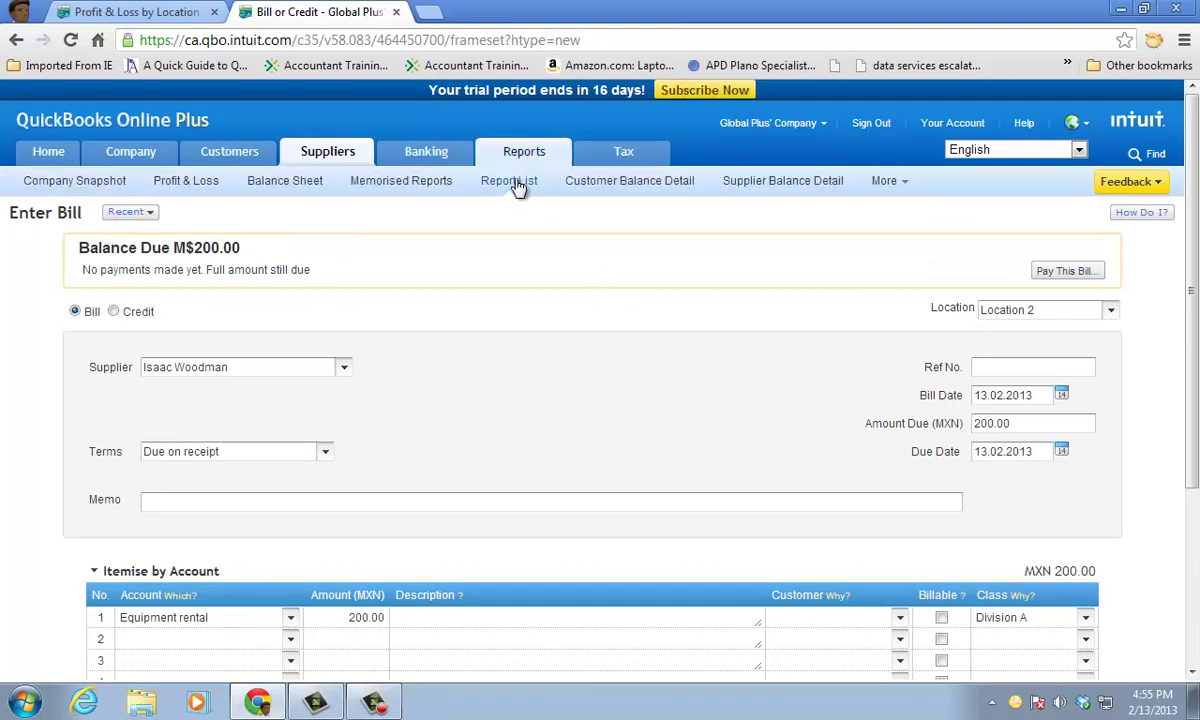
- Run Profit & Loss by Location and scroll through its M$1,540.16 net income split
{"action": "left_click", "coordinate": [517, 187]}
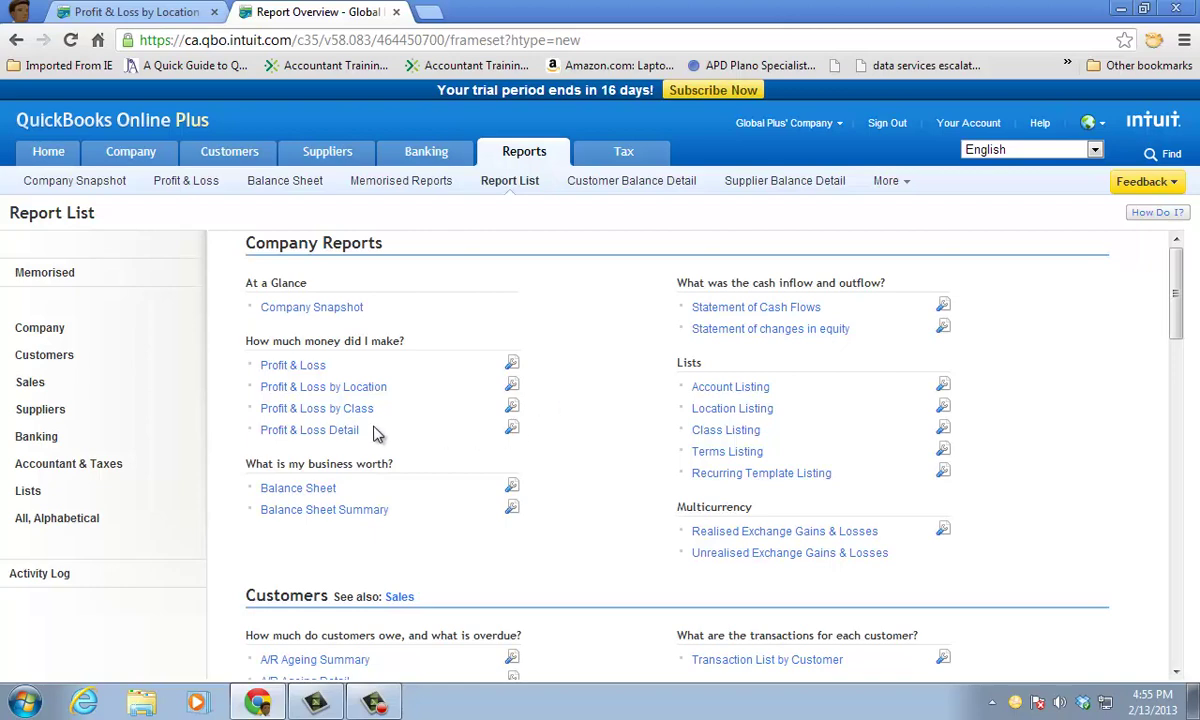
{"action": "left_click", "coordinate": [433, 388]}
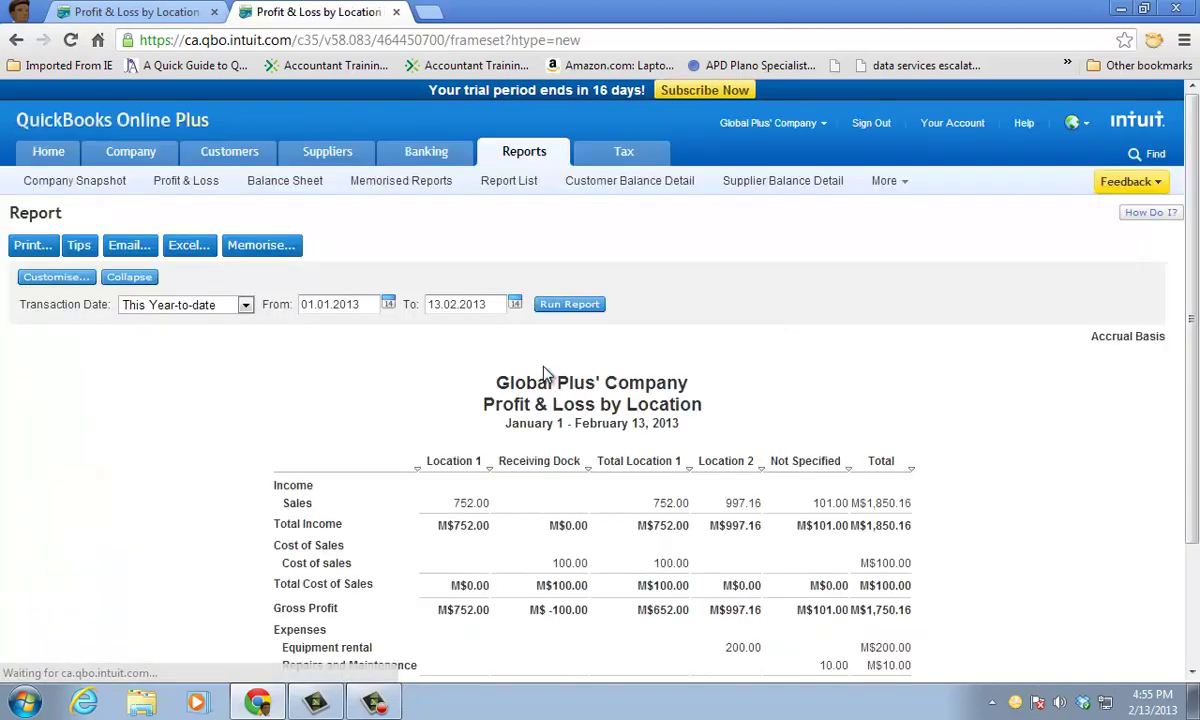
{"action": "scroll", "coordinate": [1053, 428], "scroll_direction": "down", "scroll_amount": 1}
{"action": "scroll", "coordinate": [1107, 465], "scroll_direction": "down", "scroll_amount": 1}
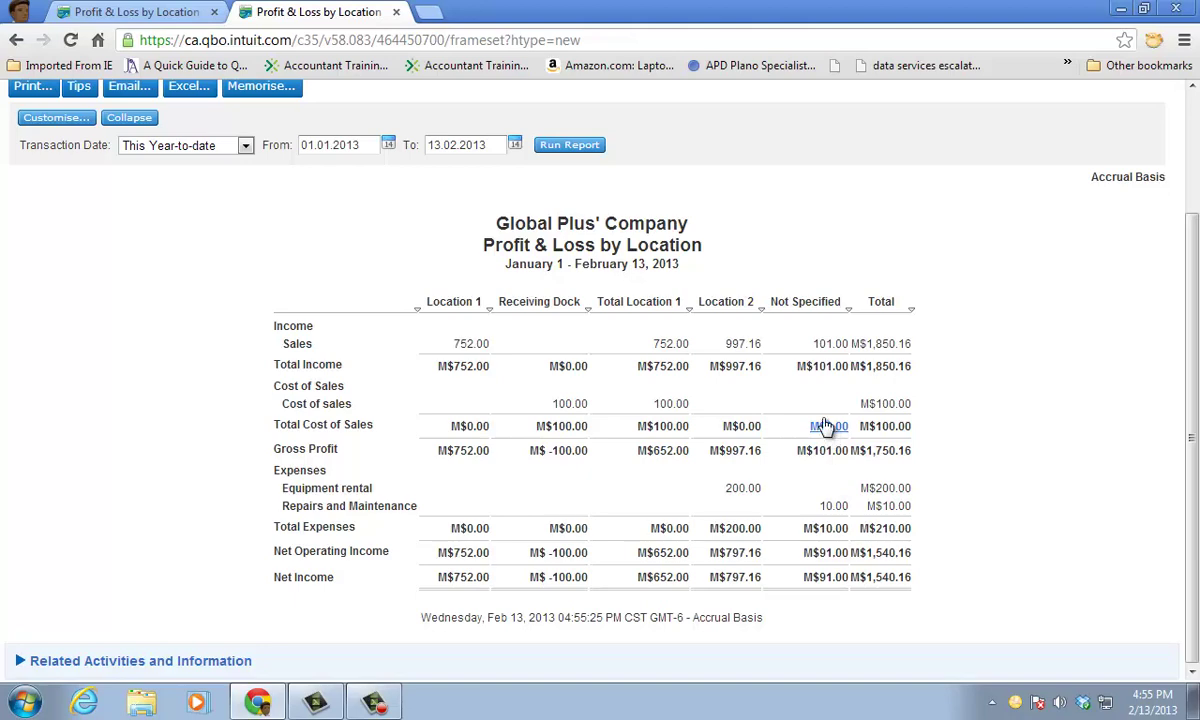
{"action": "scroll", "coordinate": [749, 192], "scroll_direction": "up", "scroll_amount": 3}
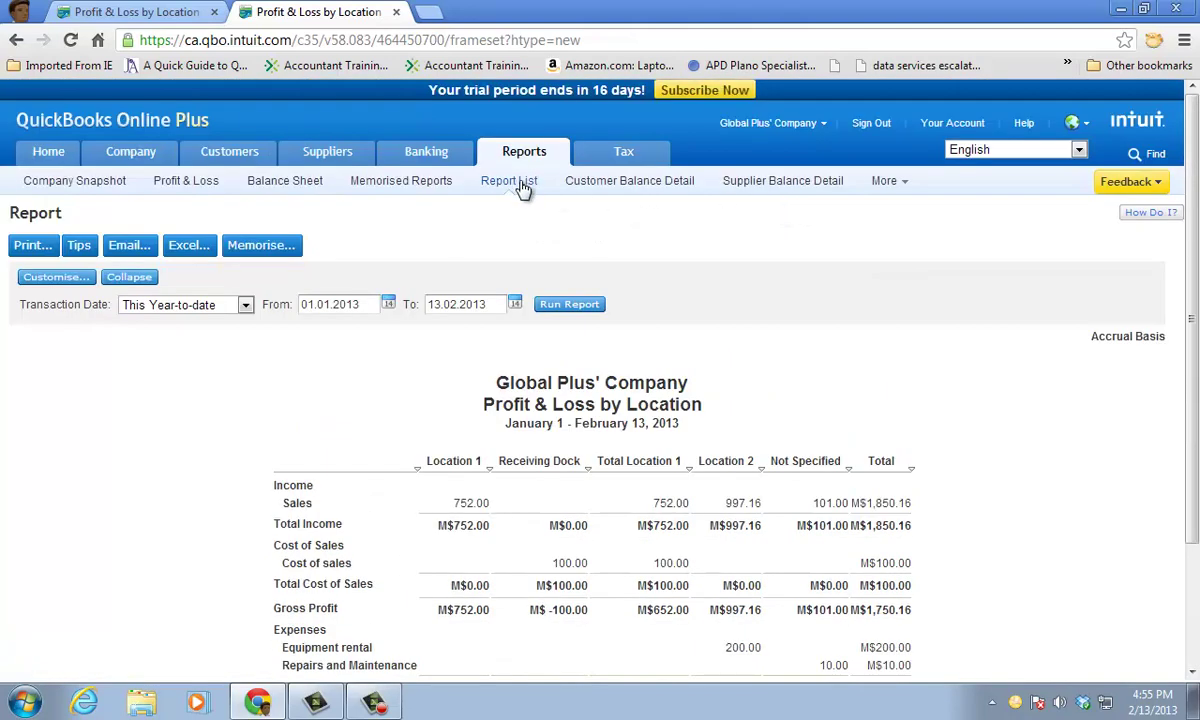
- Run Profit & Loss by Class and drill into the M$10.00 Not Specified Total Expenses
{"action": "left_click", "coordinate": [509, 181]}
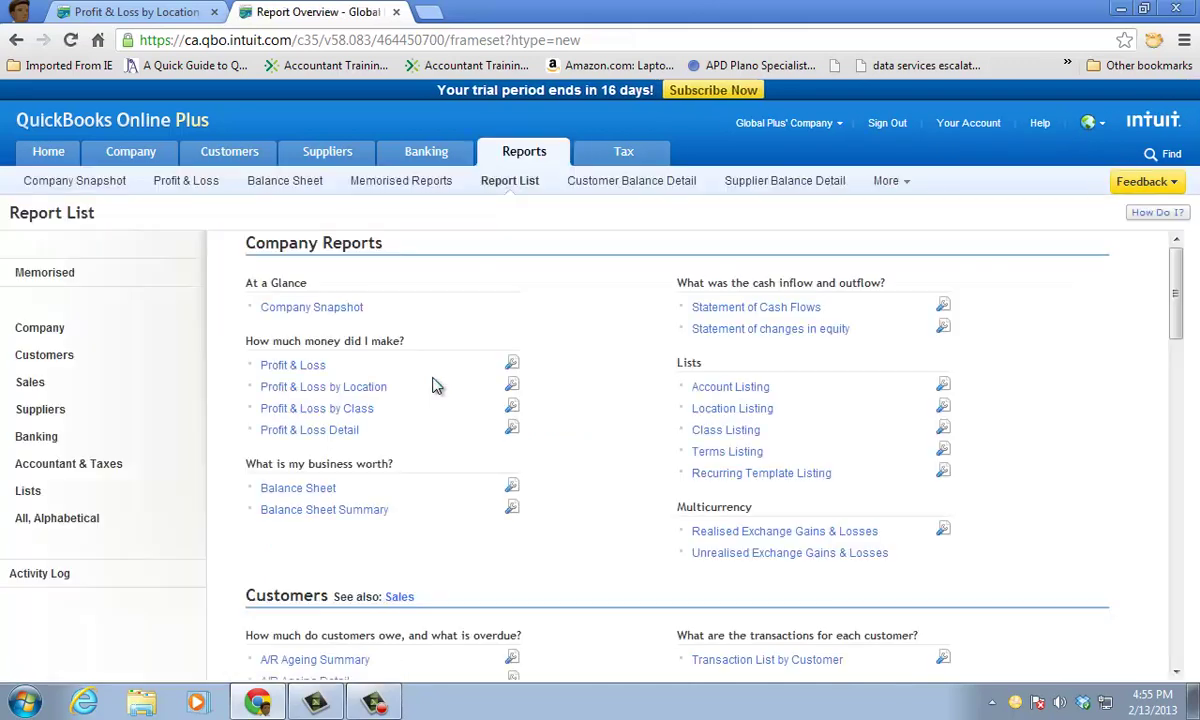
{"action": "left_click", "coordinate": [357, 410]}
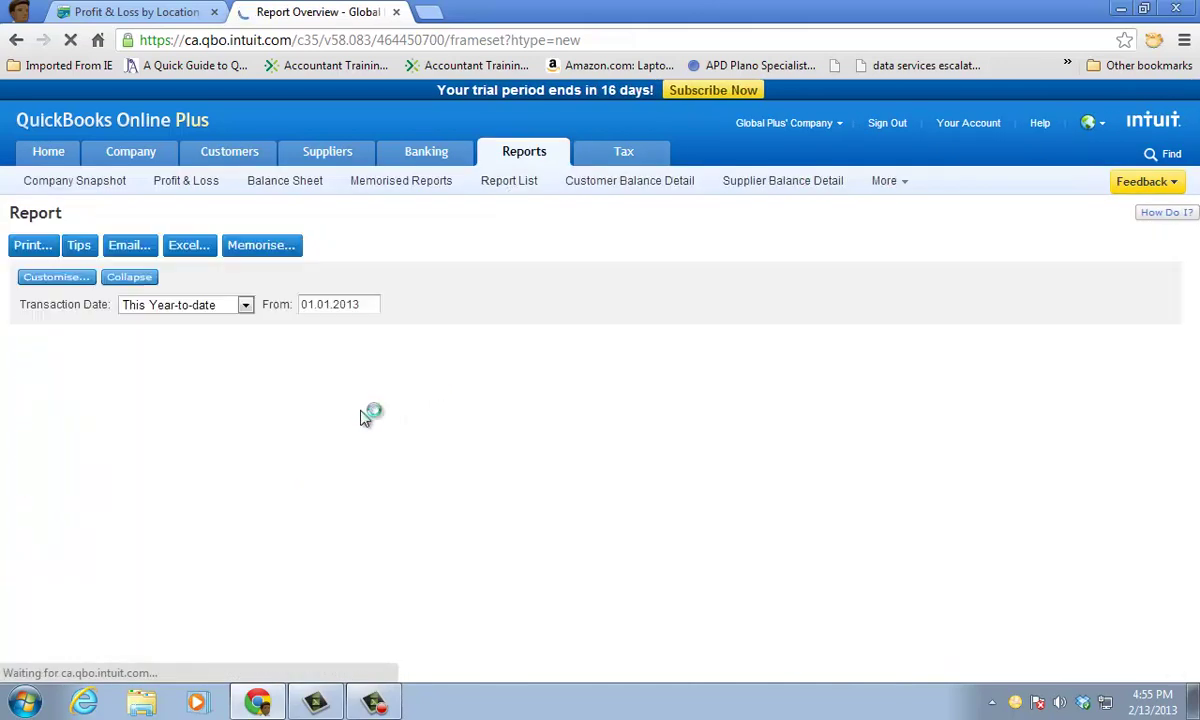
{"action": "scroll", "coordinate": [1045, 490], "scroll_direction": "down", "scroll_amount": 1}
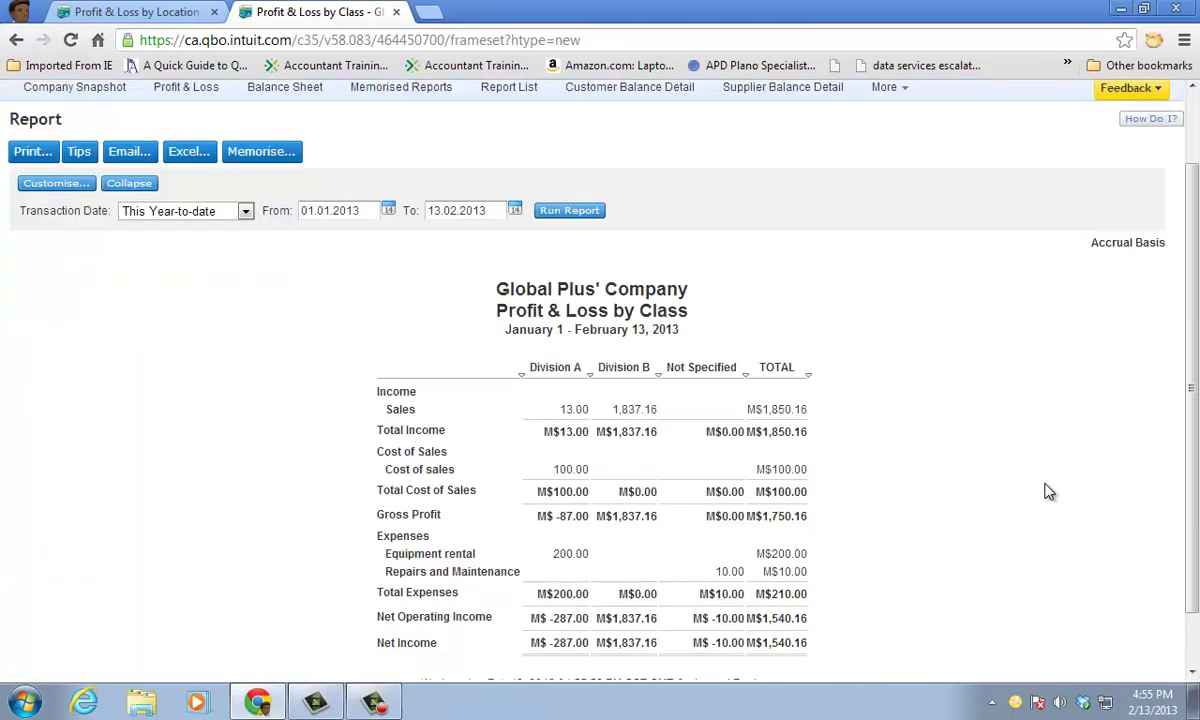
{"action": "left_click", "coordinate": [721, 594]}
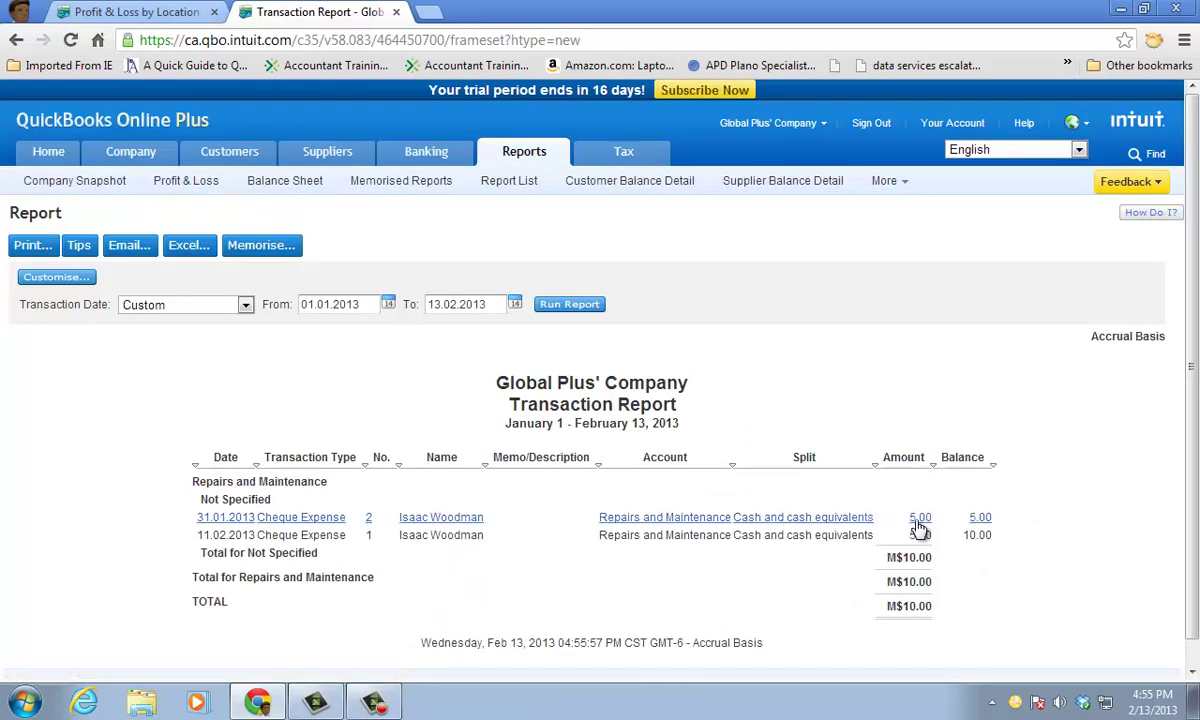
- Class the 31.01.2013 5.00 cheque line as Division A, saving and confirming the change
{"action": "left_click", "coordinate": [919, 519]}
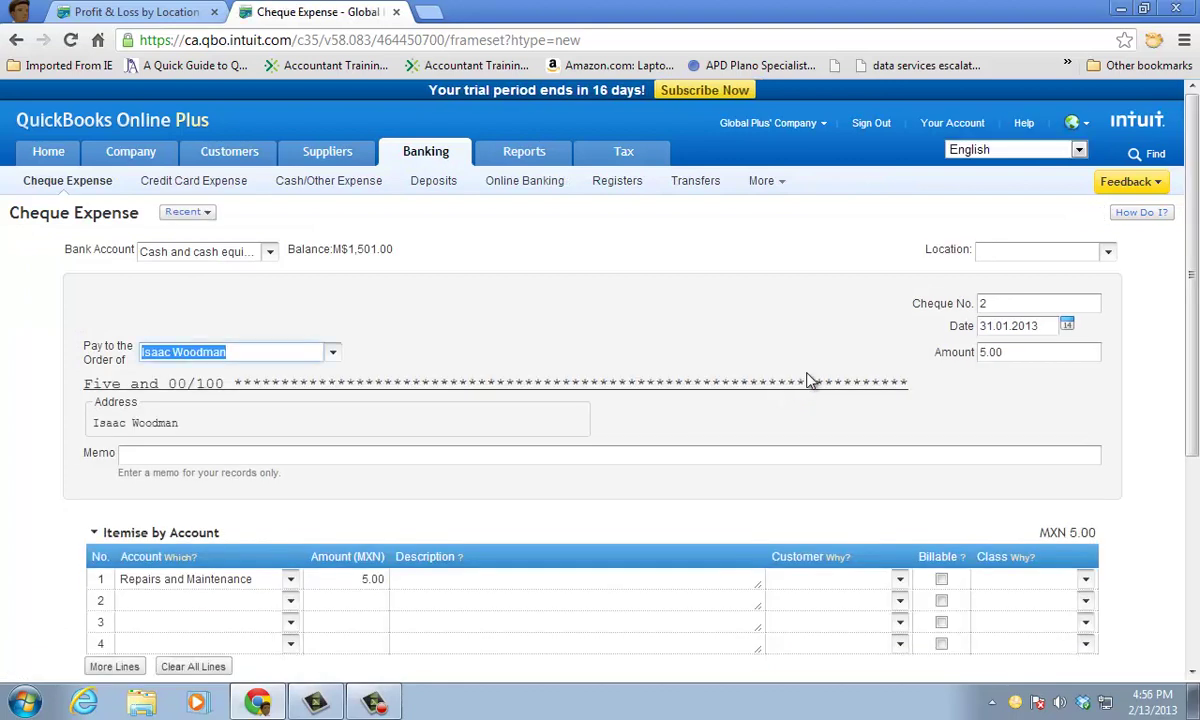
{"action": "left_click", "coordinate": [1085, 588]}
{"action": "left_click", "coordinate": [1001, 612]}
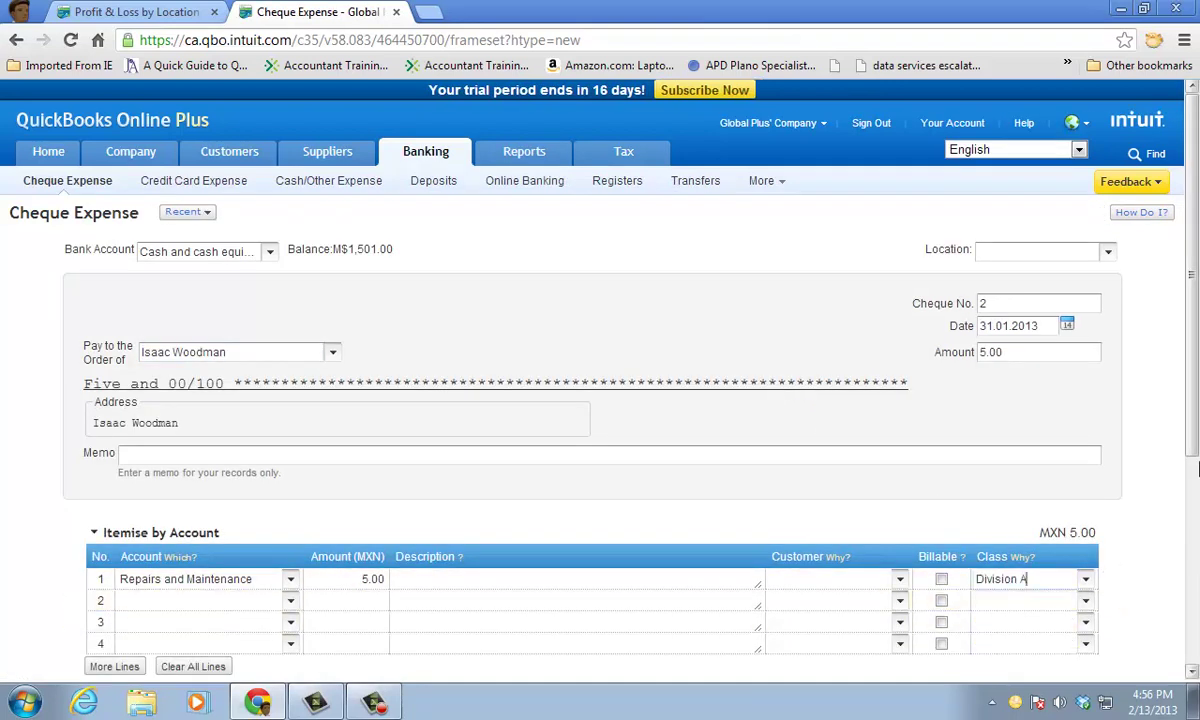
{"action": "scroll", "coordinate": [1193, 445], "scroll_direction": "down", "scroll_amount": 3}
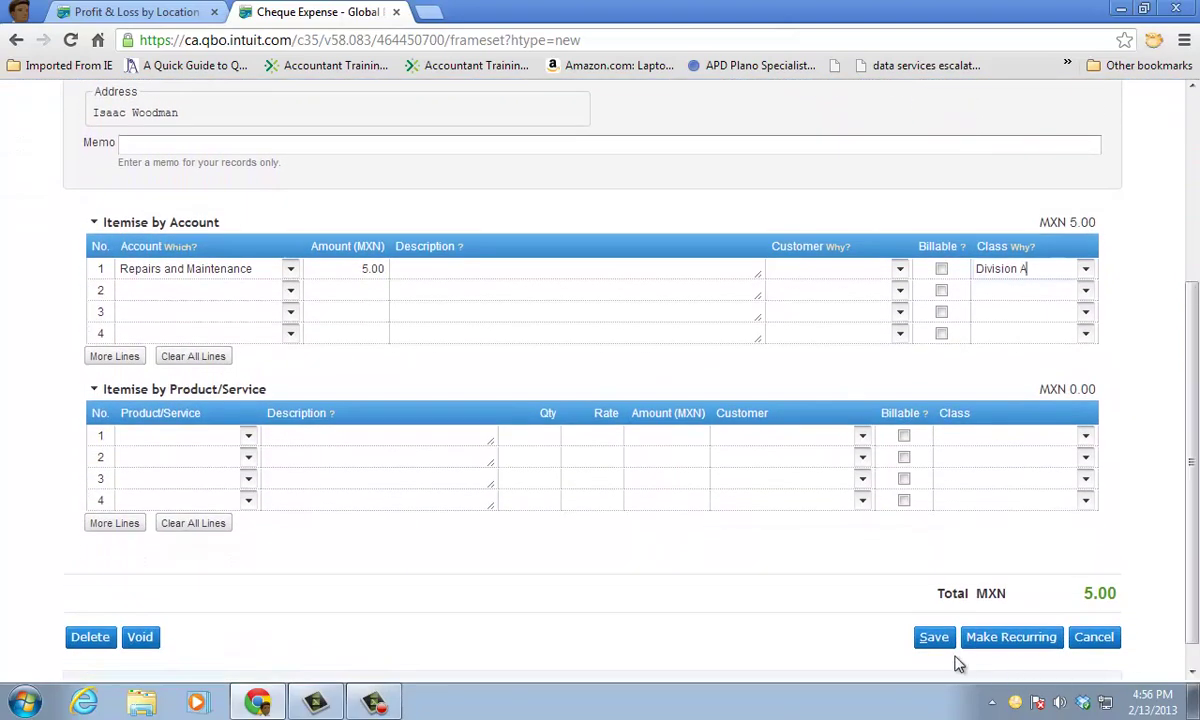
{"action": "left_click", "coordinate": [935, 638]}
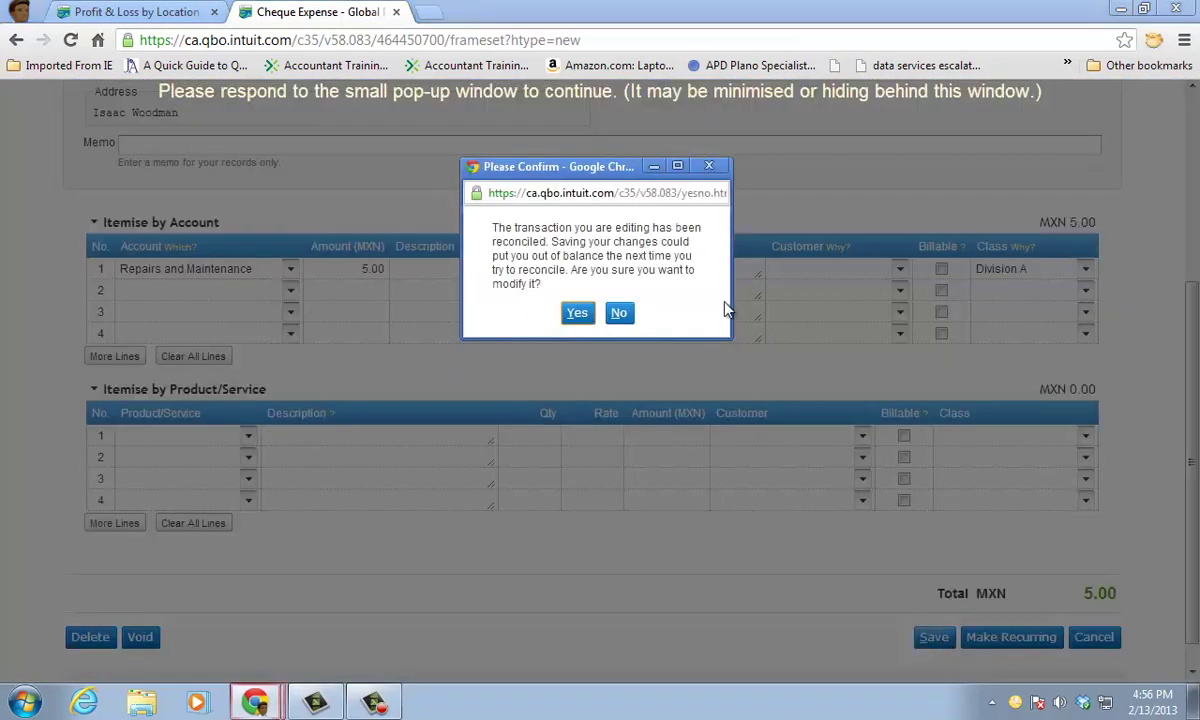
{"action": "left_click", "coordinate": [570, 310]}
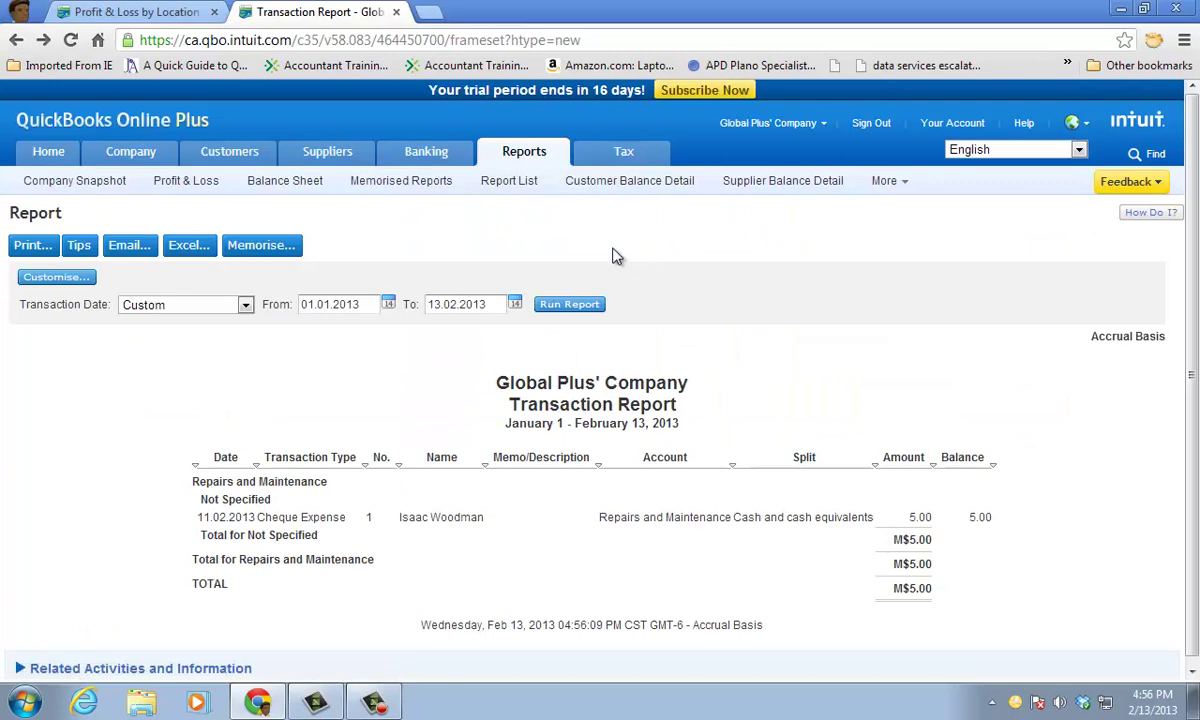
{"action": "left_click", "coordinate": [527, 190]}
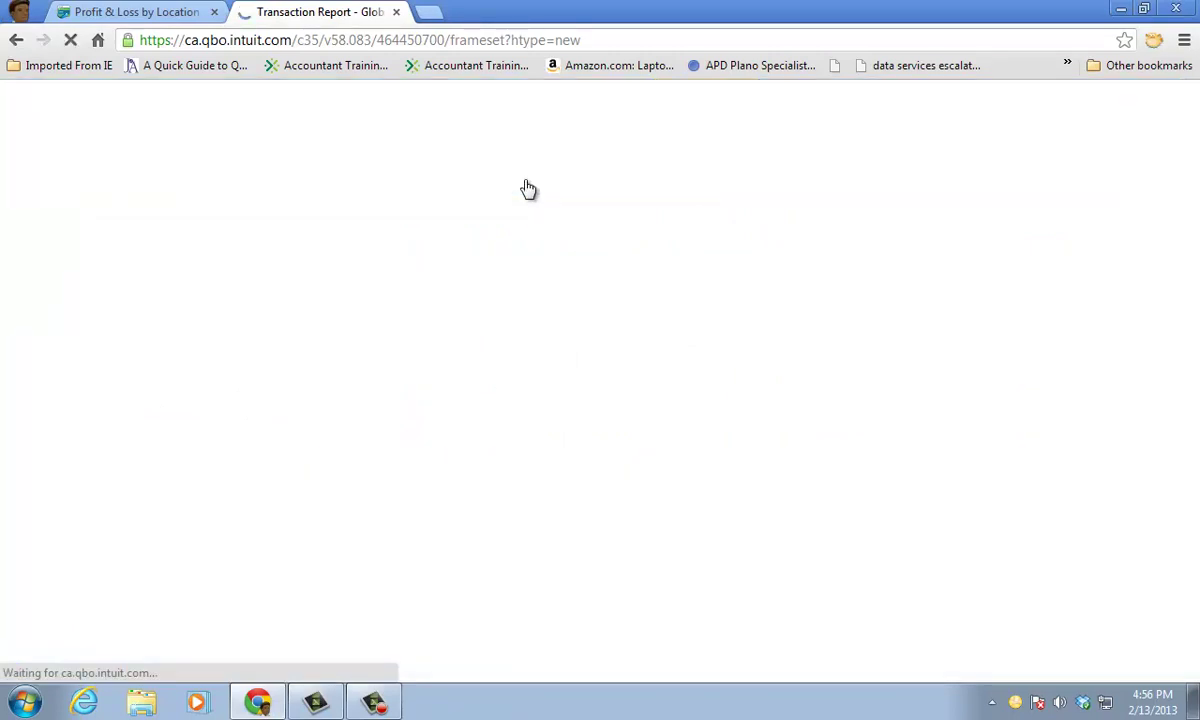